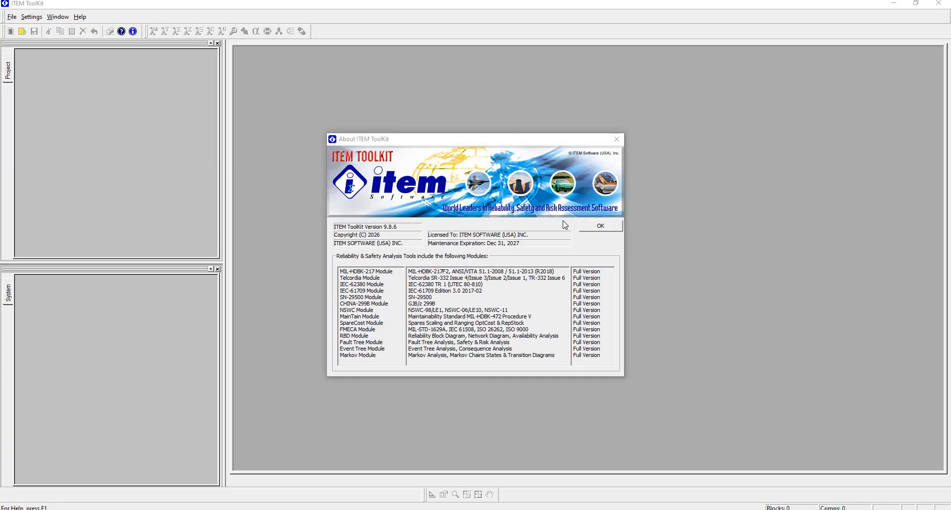
- Open the MIL-HDBK-217-System.ITP example project from the recent files
left_click(593, 226)
left_click(12, 17)
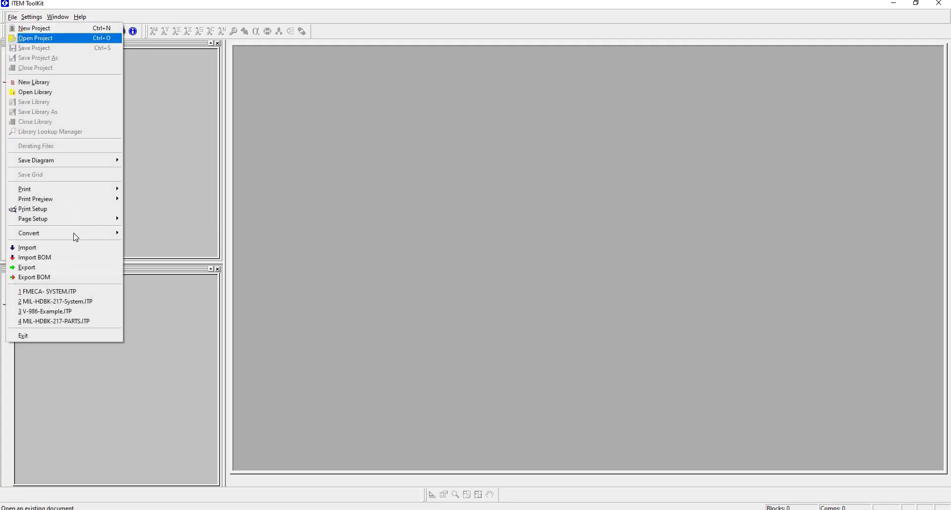
left_click(74, 302)
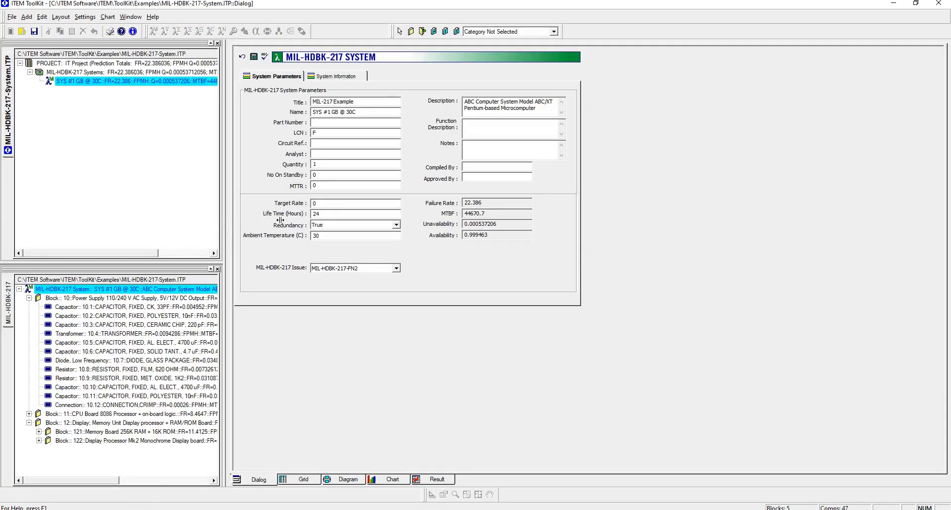
- Widen the tree pane, select capacitor 10.1 and review its Pi/Rate factors
left_click_drag(251, 255, 302, 261)
left_click(171, 308)
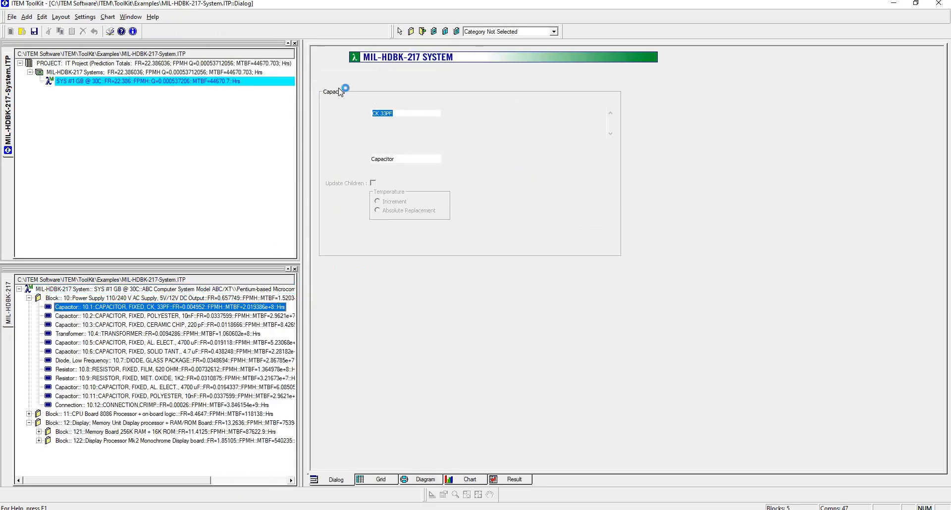
left_click(331, 58)
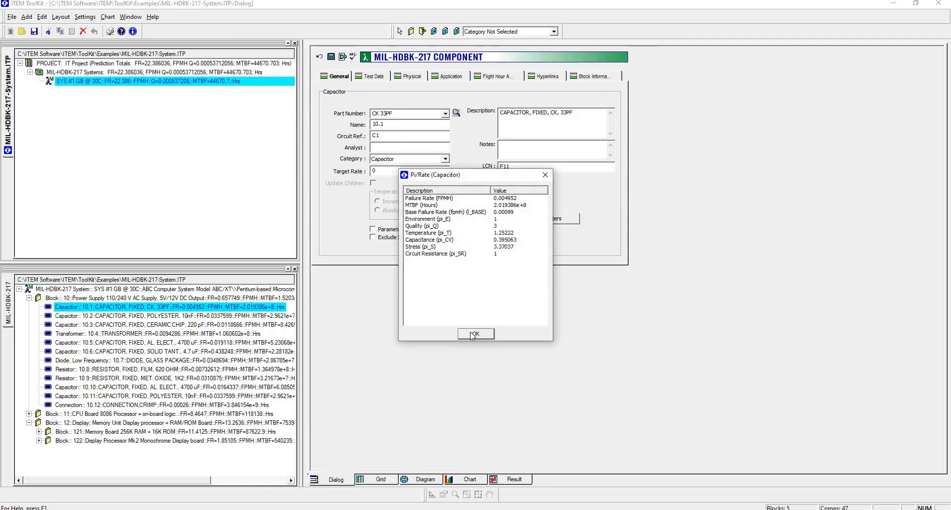
left_click(262, 309)
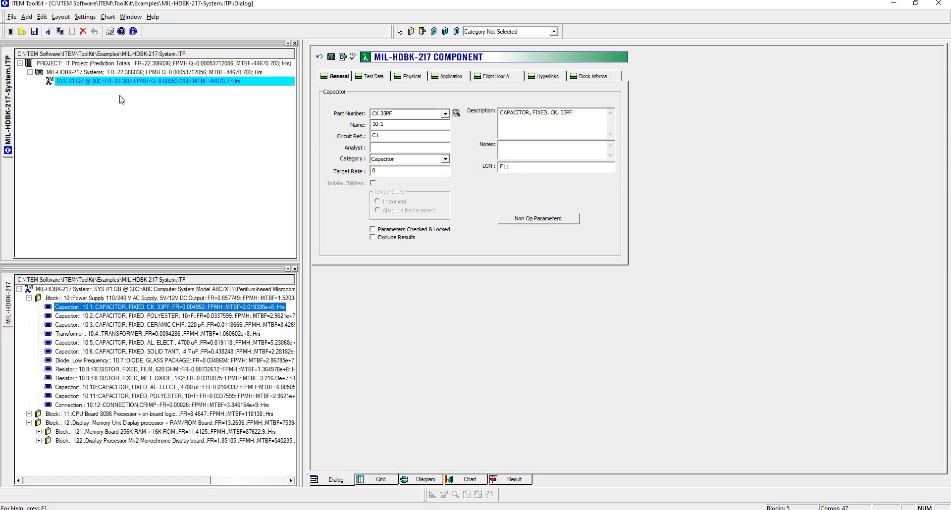
- Start a transfer from the MIL-HDBK-217 system SYS #1 GB @ 30C
left_click(108, 83)
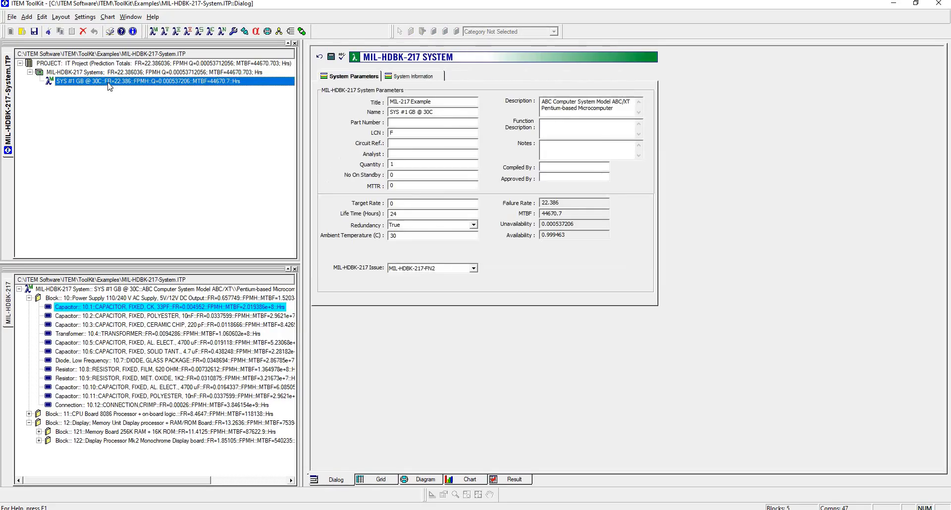
right_click(109, 83)
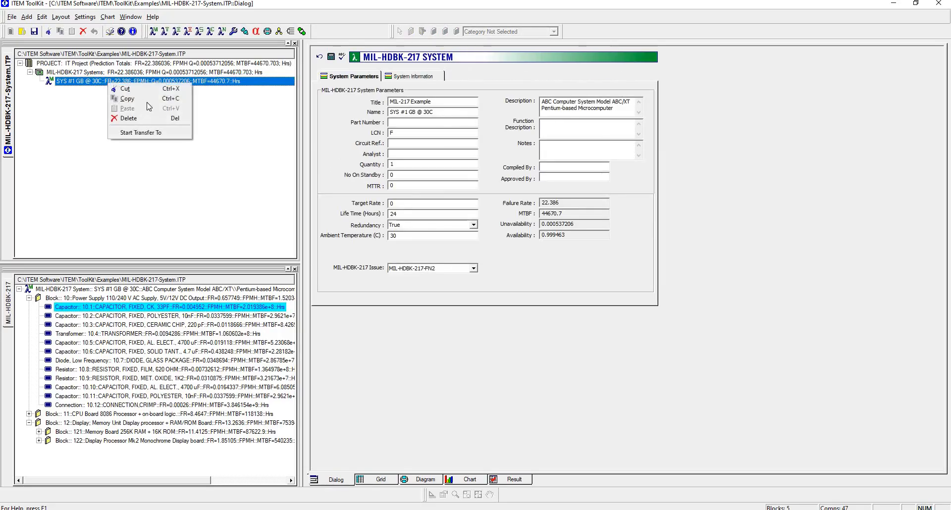
left_click(180, 134)
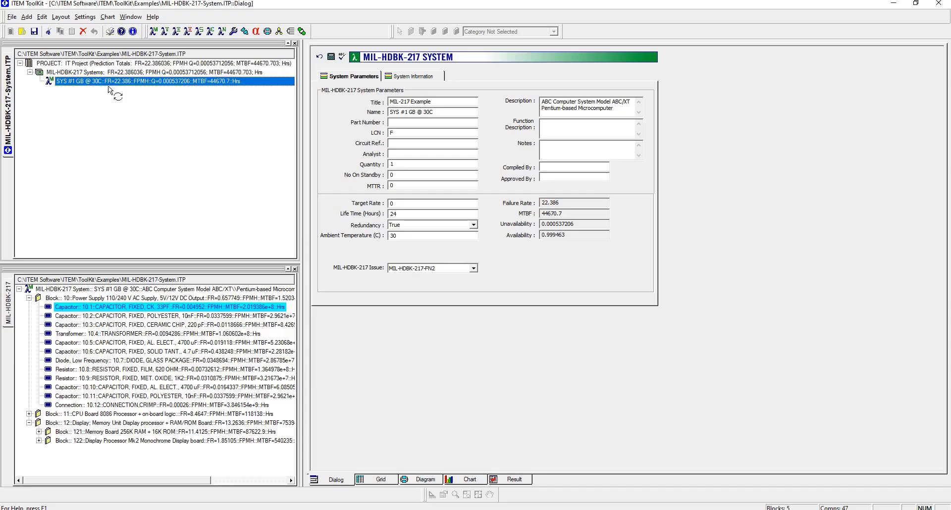
- End the transfer at the IT Project, choosing FMECA as the target module and confirming
left_click(94, 66)
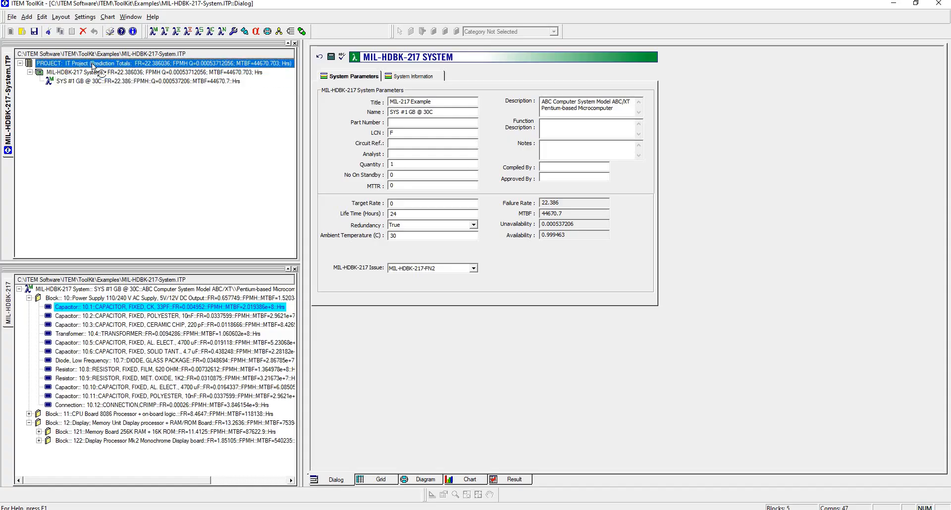
right_click(93, 65)
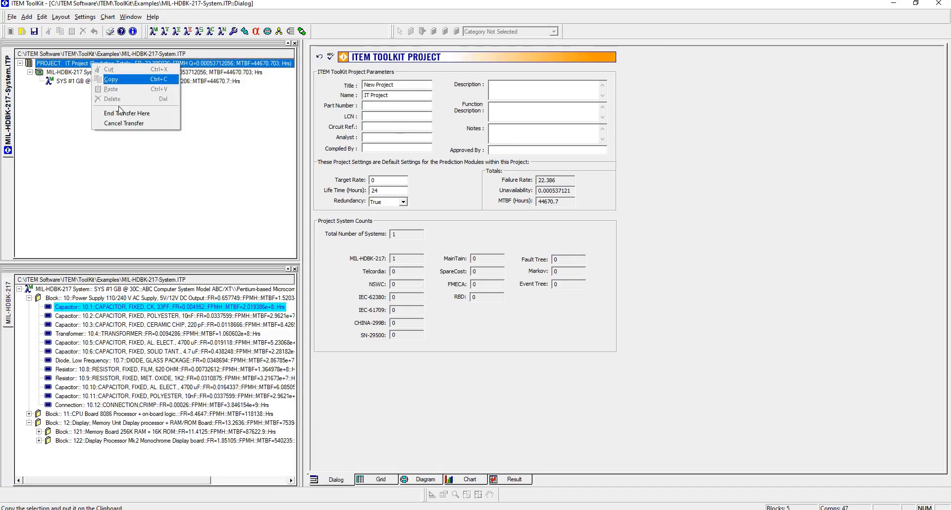
left_click(164, 118)
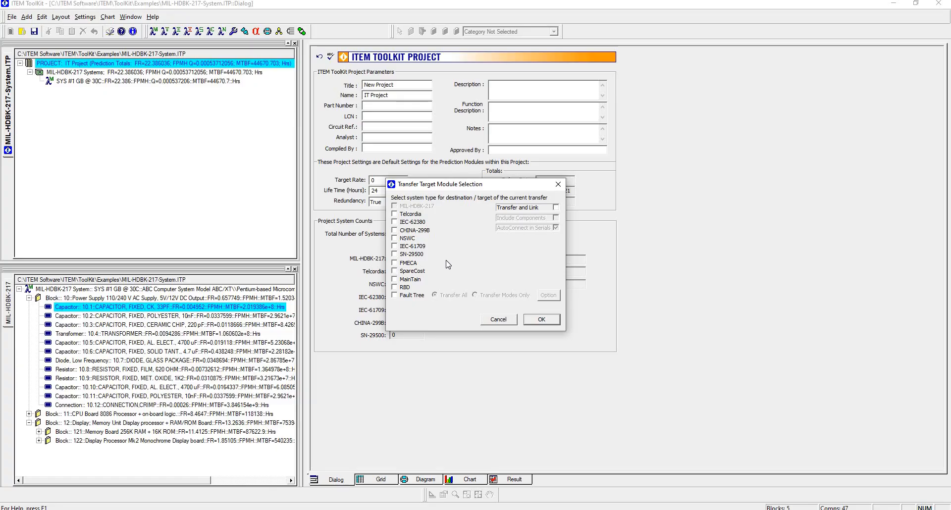
left_click(395, 262)
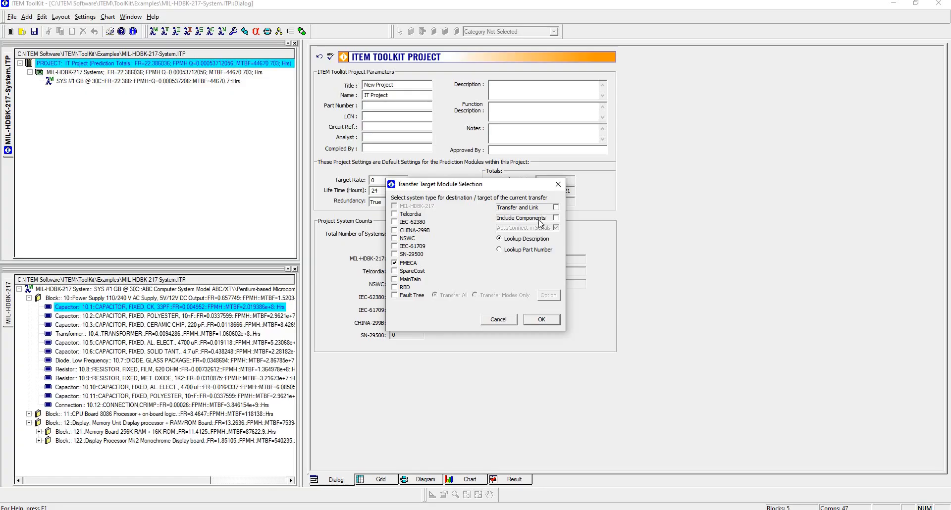
left_click(531, 209)
left_click(542, 320)
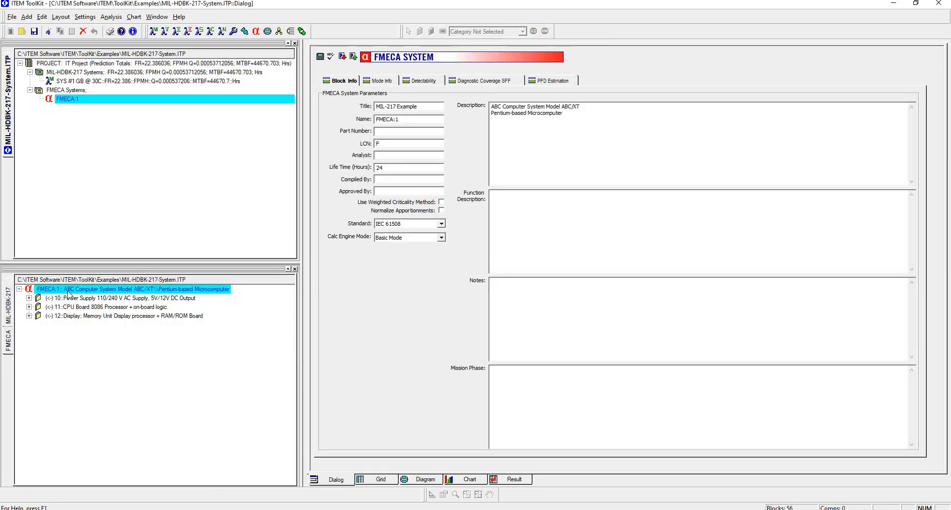
- Examine the transferred FMECA components under the power supply block, including capacitor 10.1's parameters
left_click(34, 302)
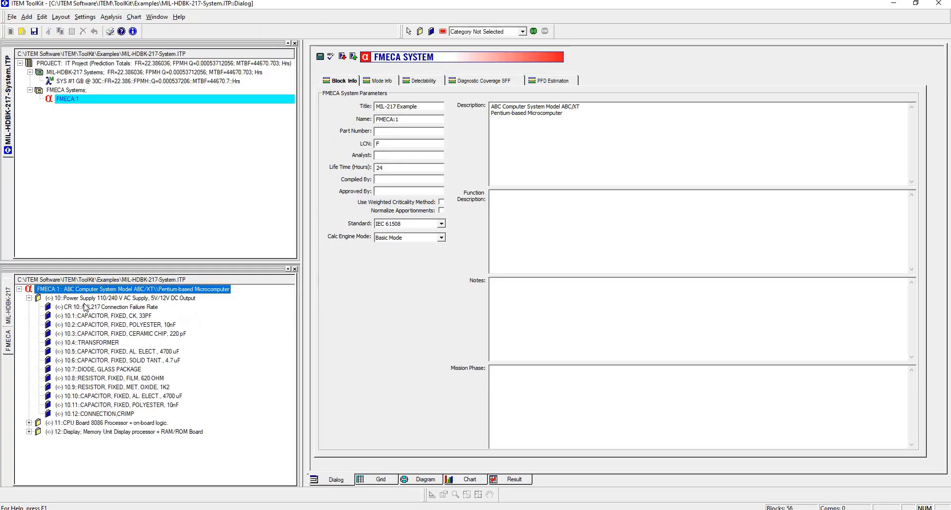
left_click_drag(590, 119, 481, 115)
left_click(570, 138)
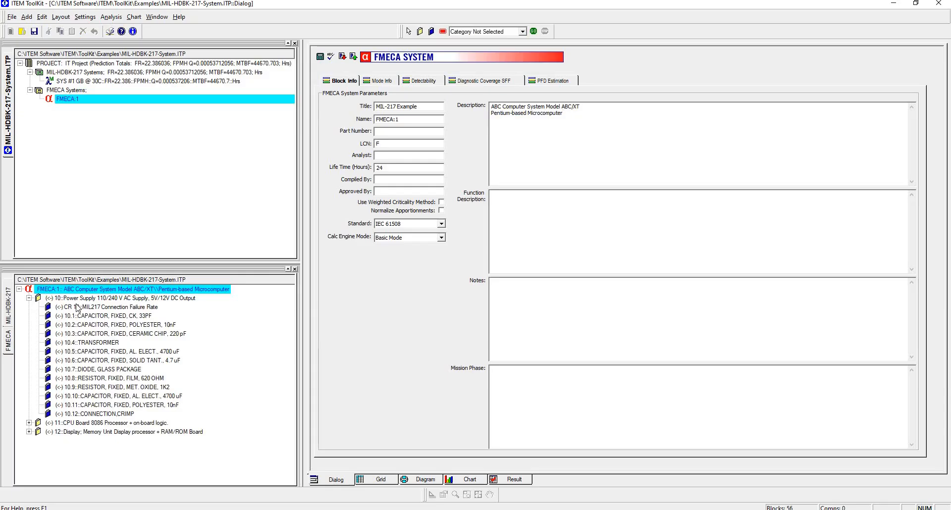
left_click(154, 307)
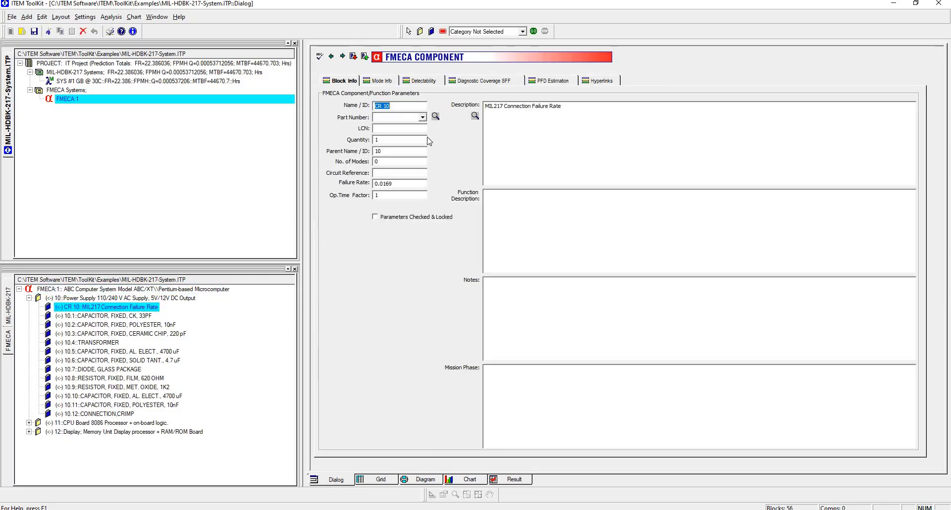
left_click(110, 316)
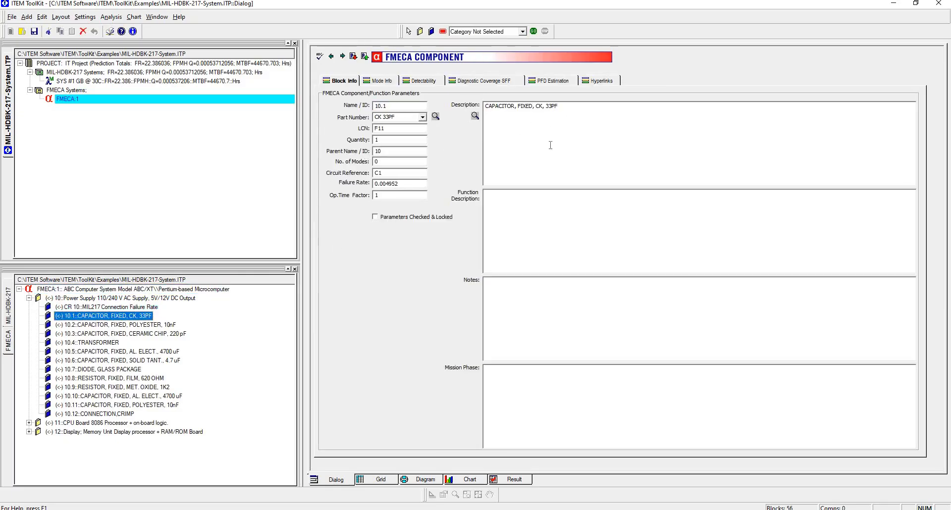
left_click(411, 121)
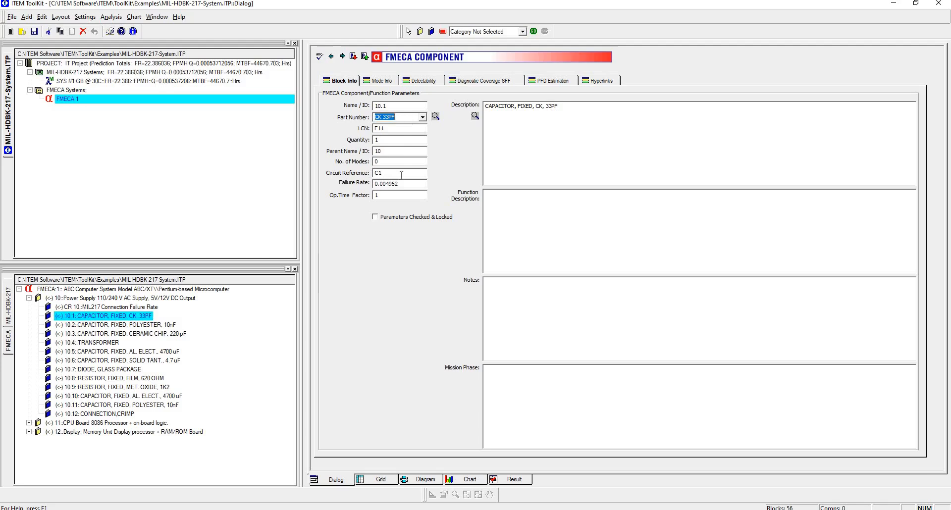
left_click(402, 174)
left_click(404, 183)
- Open the FMECA- SYSTEM.ITP example project from the recent files
left_click(10, 18)
left_click(92, 301)
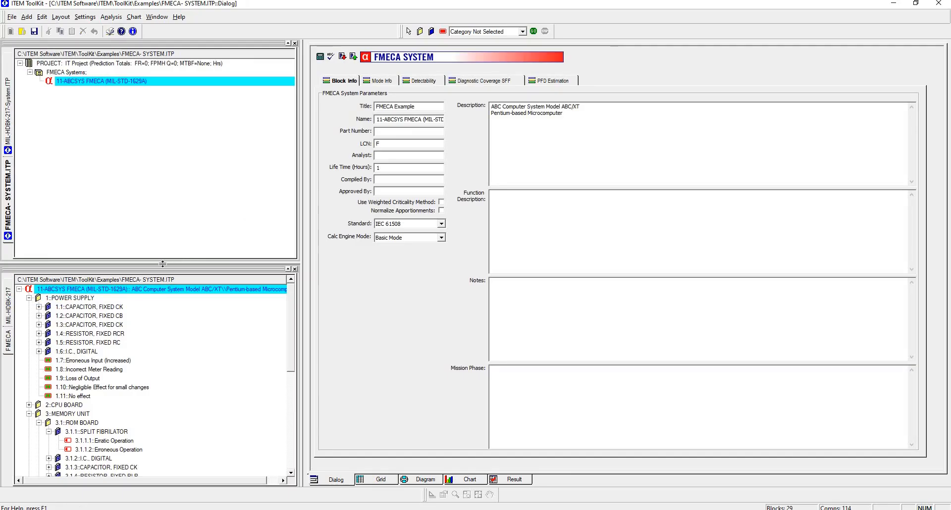
- Resize the panes and review the failure modes of capacitor 1.1 in the power supply
left_click_drag(162, 264, 163, 193)
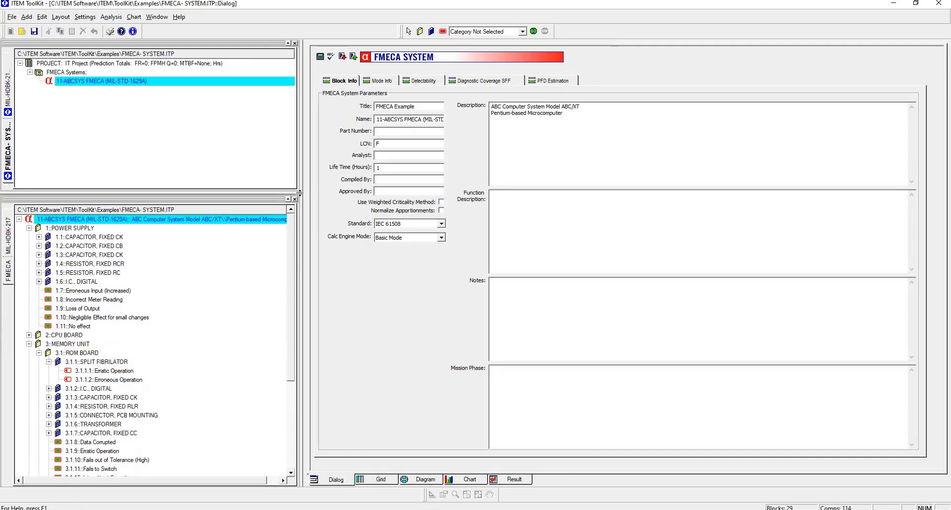
left_click_drag(302, 196, 326, 204)
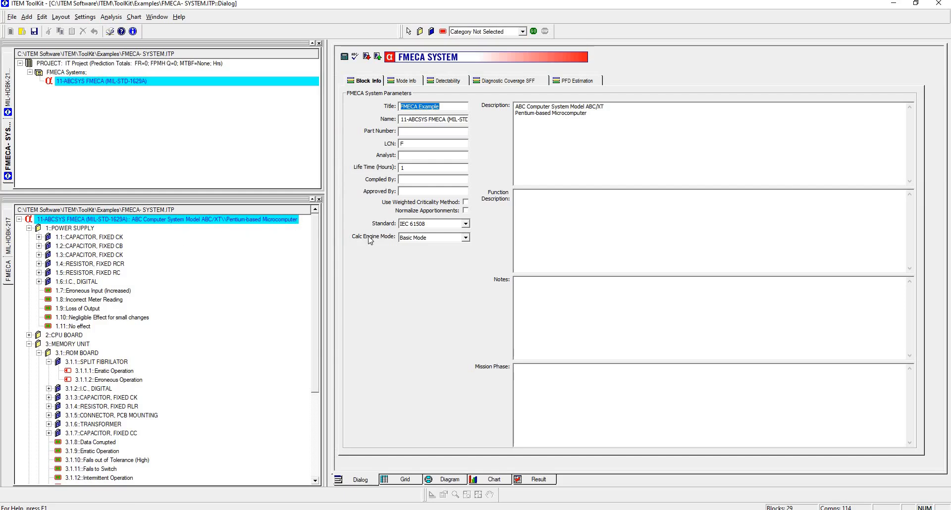
left_click(39, 238)
left_click(79, 237)
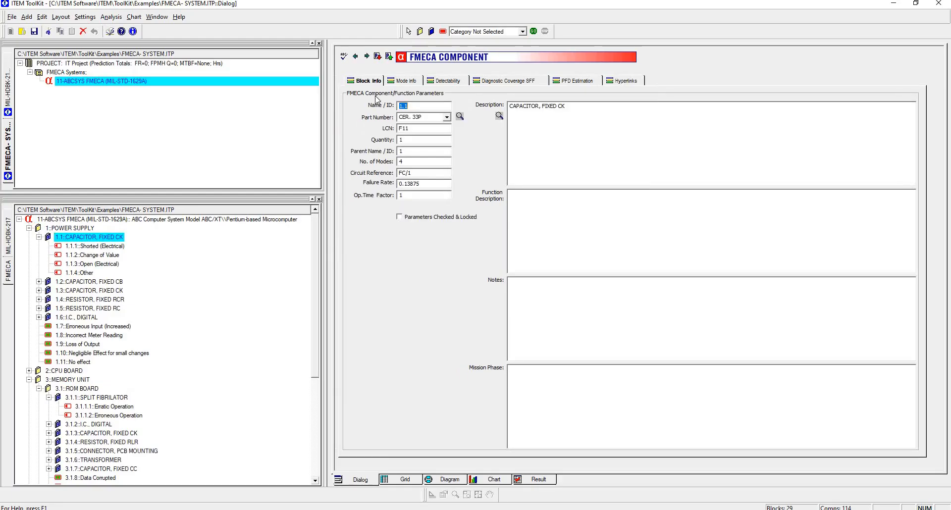
left_click(403, 81)
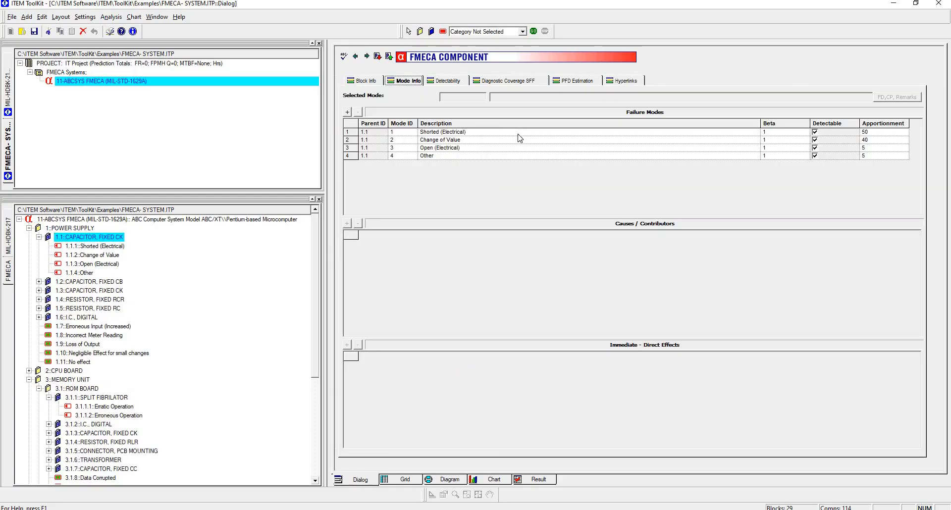
left_click(614, 132)
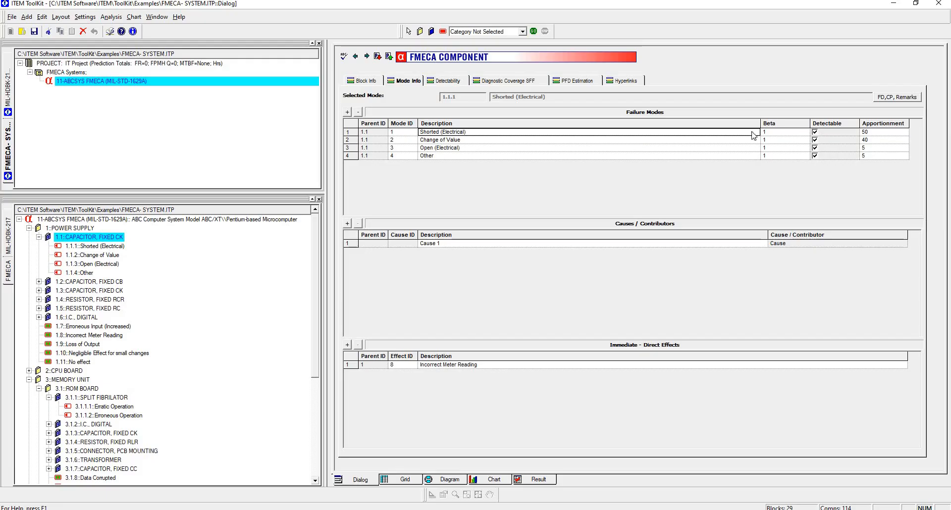
- Open the detectability page and clear Detectable for the Shorted (Electrical) mode
left_click(447, 82)
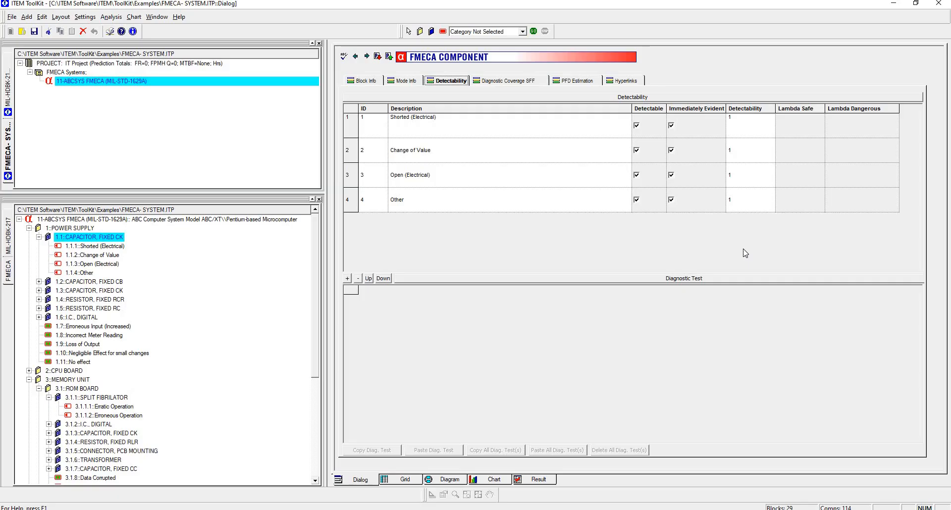
left_click(638, 129)
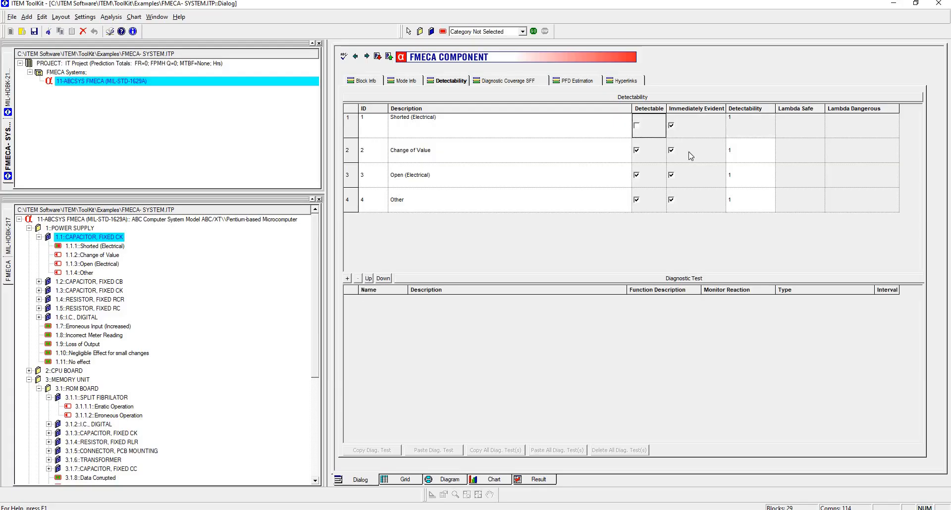
- Set detectability to 0.9 for Change of Value and 0.8 for Open (Electrical)
left_click(752, 159)
type("0.9")
left_click(752, 178)
type("0.8")
left_click(760, 207)
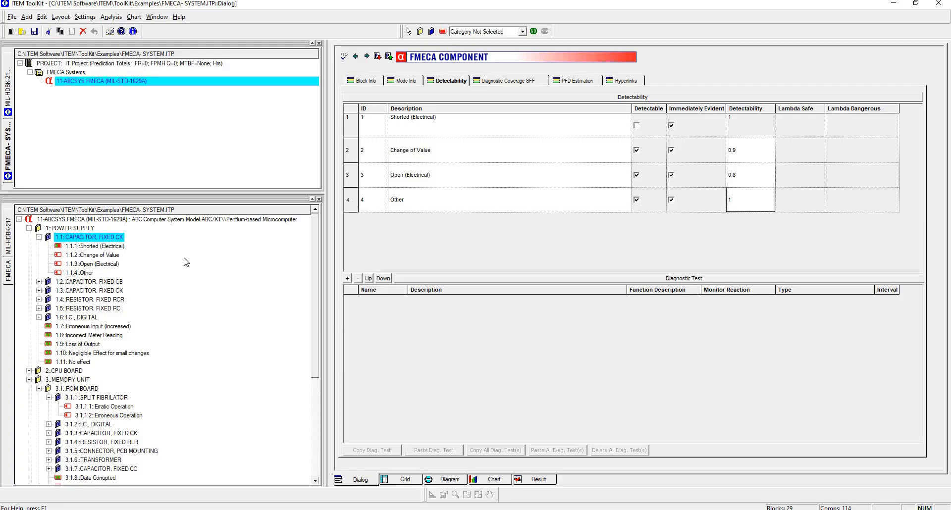
- Run the FMECA analysis and acknowledge completion
left_click(534, 31)
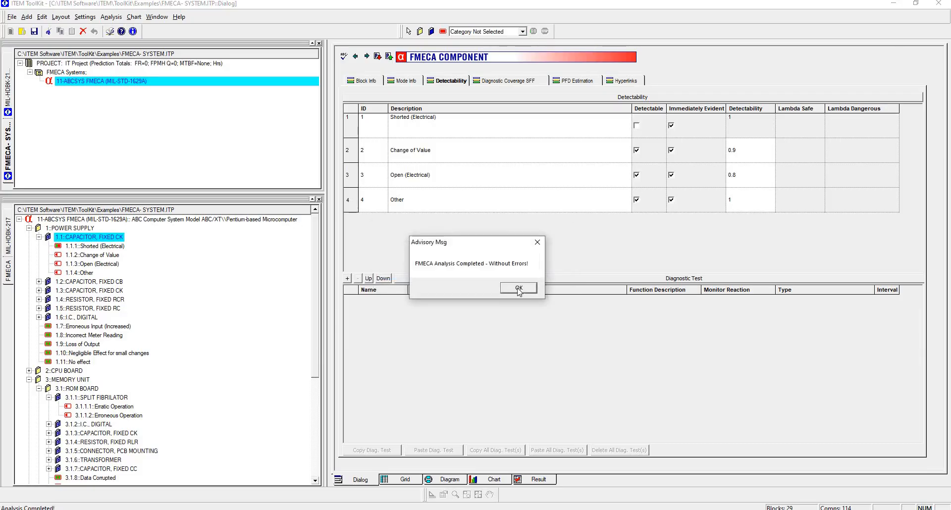
left_click(519, 289)
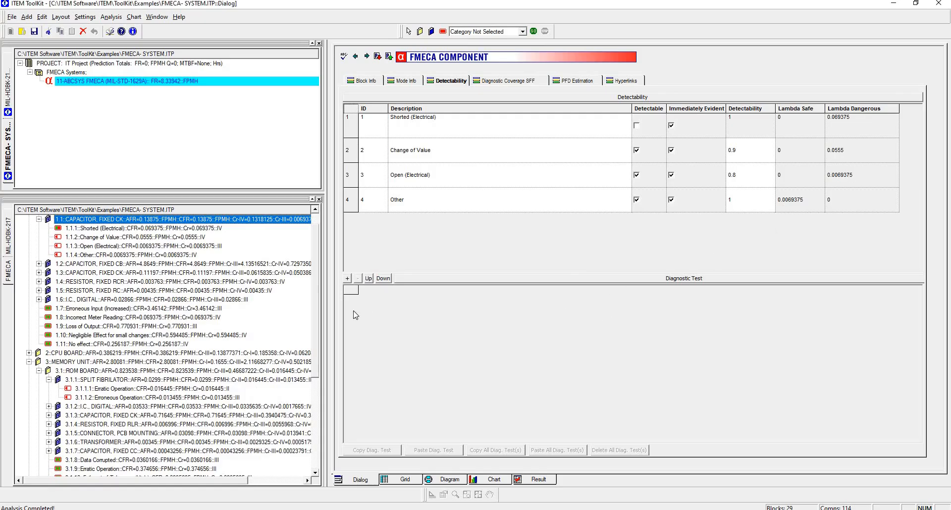
scroll(317, 307, "up", 1)
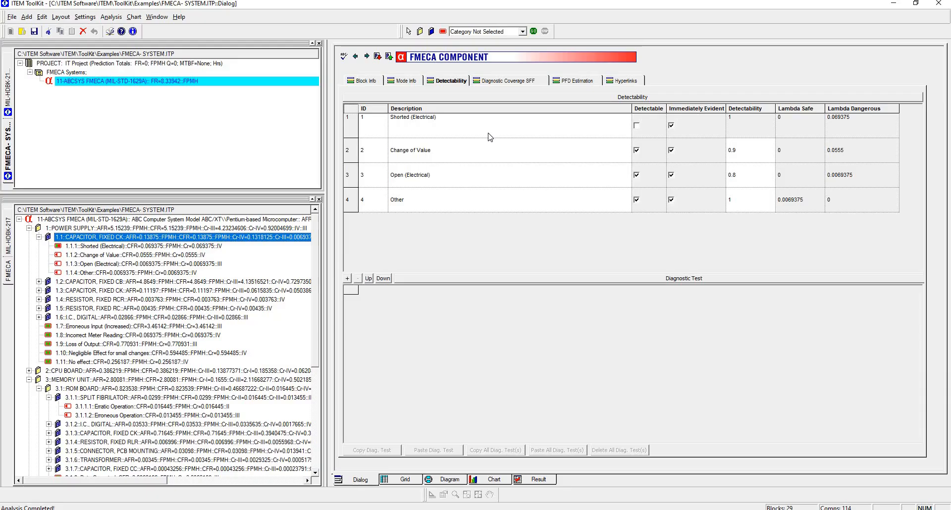
- Add a diagnostic test named DT1 with description "DT1 Description" to the selected failure mode
left_click(486, 151)
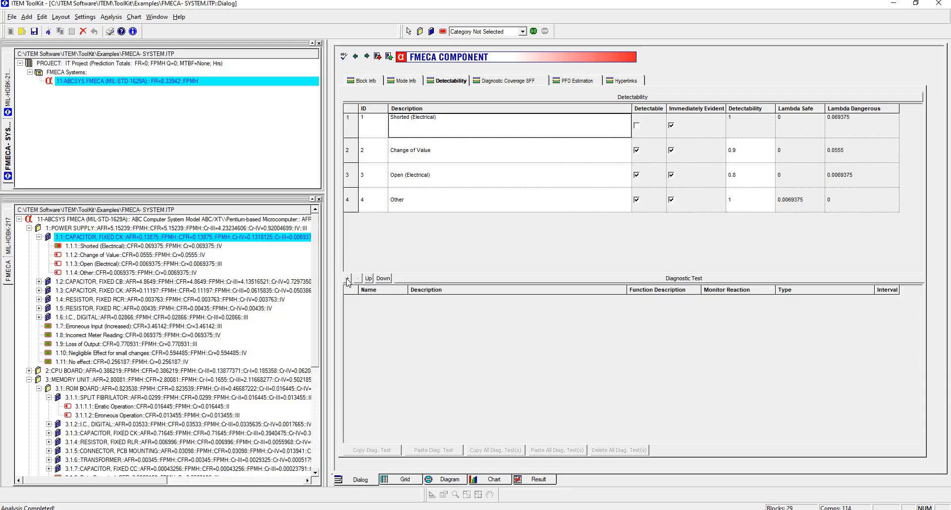
left_click(347, 279)
left_click(373, 301)
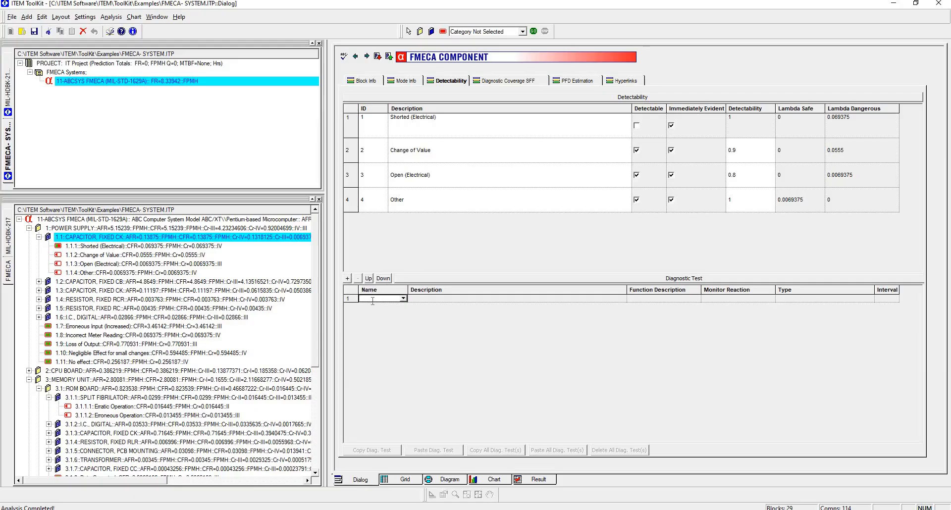
type("DT1")
left_click(434, 299)
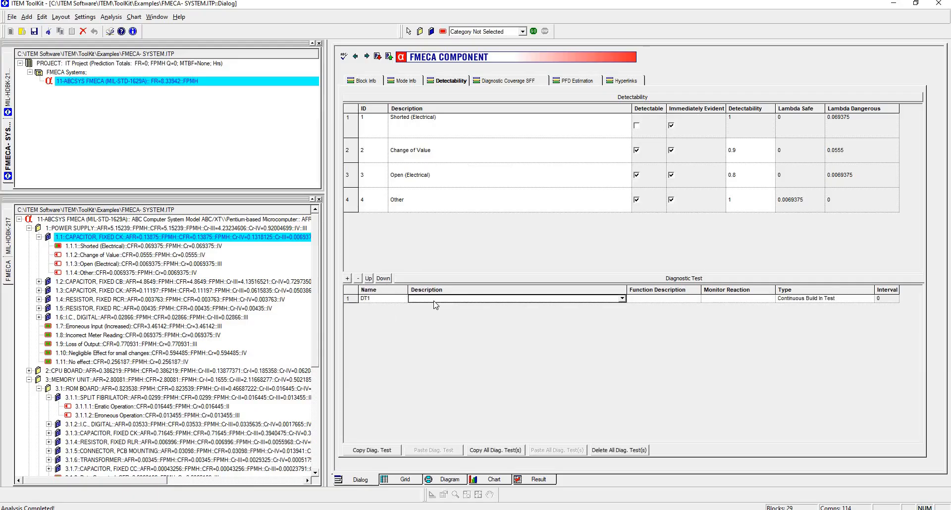
type("DT1")
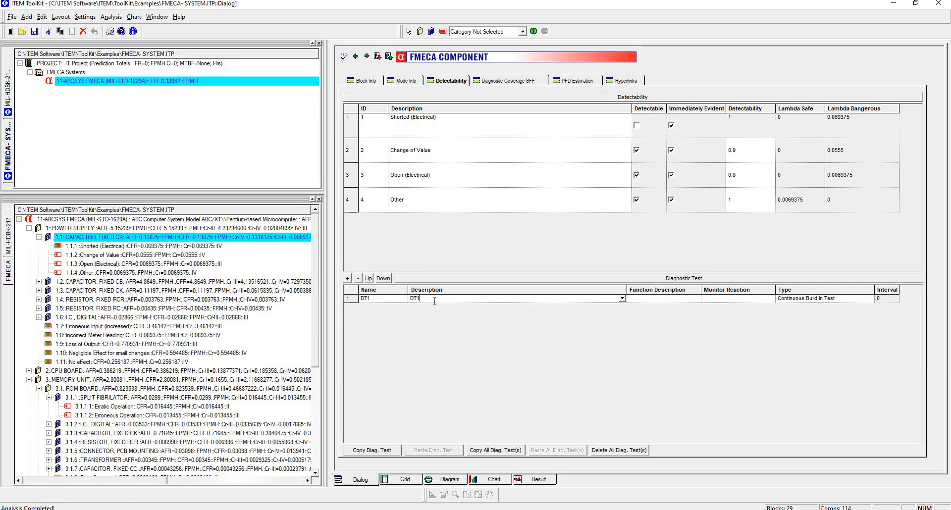
type(" Description")
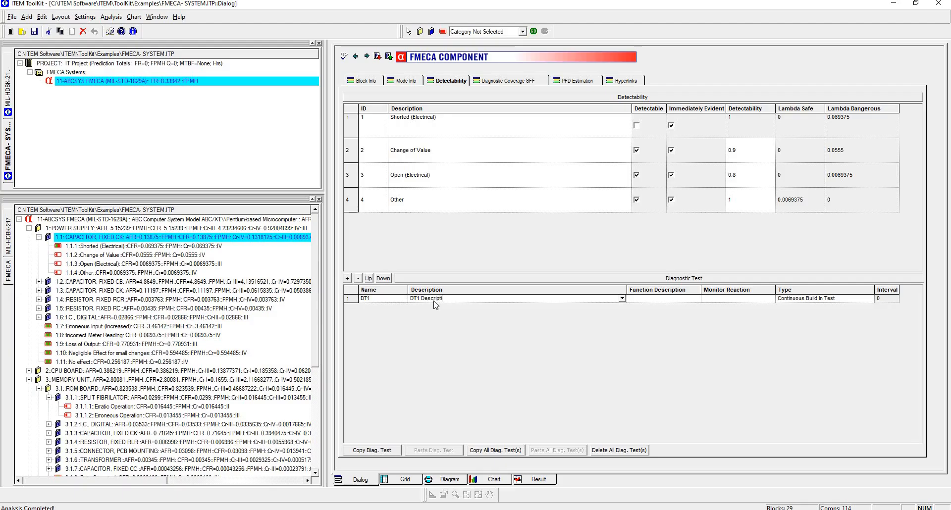
- Enter FD as the function description and MR as the monitor reaction for diagnostic test DT1
key("Tab")
type("FD")
key("Tab")
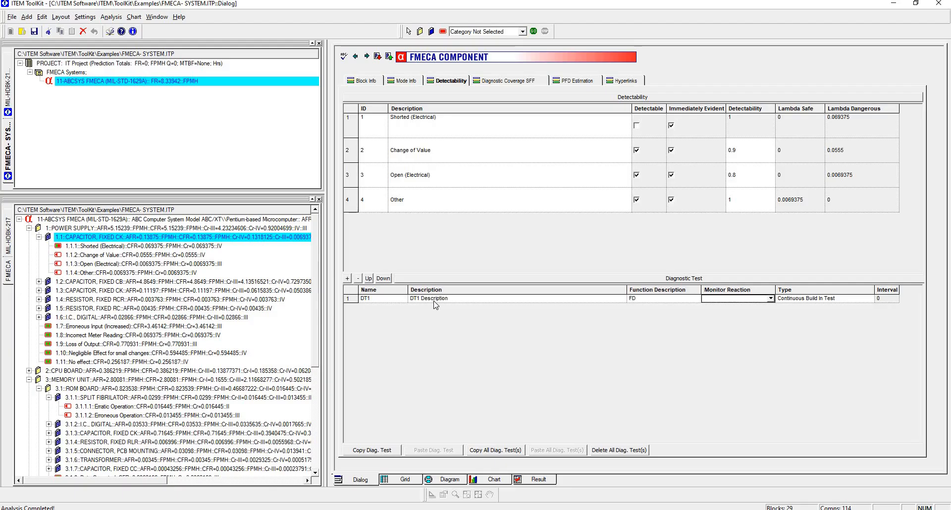
type("MR")
key("Tab")
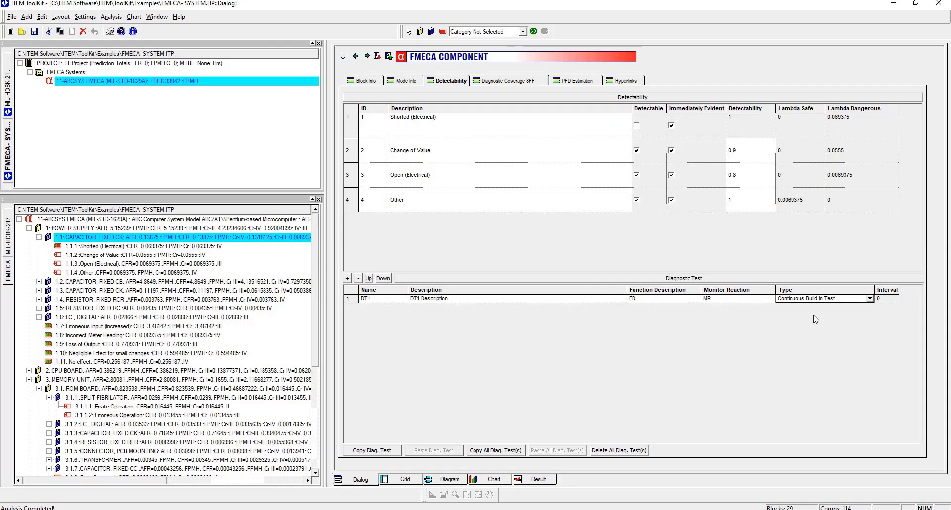
- Set DT1's type to Power up Build In Test and its interval to 10
left_click(870, 299)
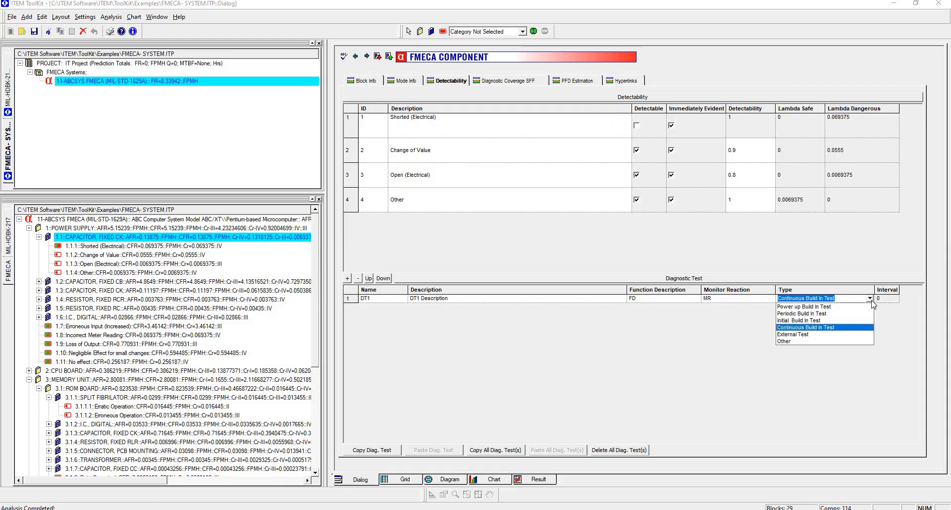
left_click(870, 300)
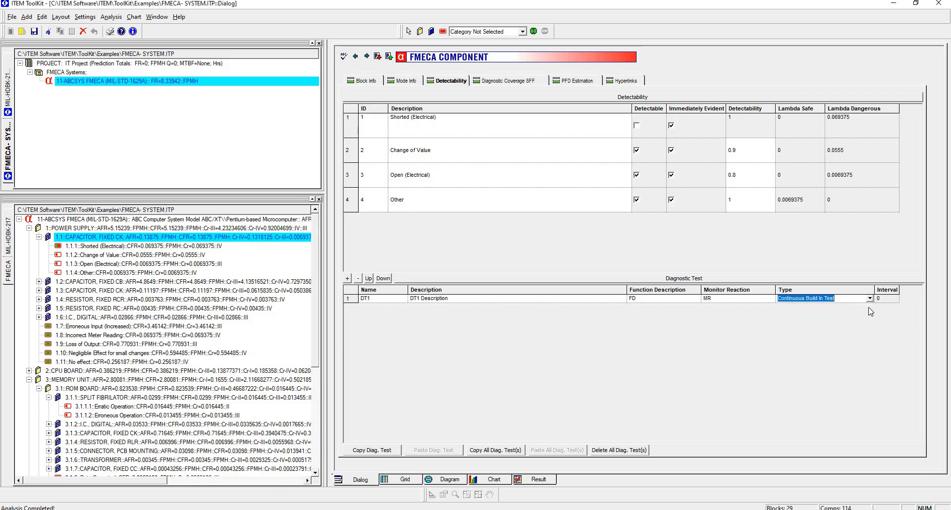
left_click(870, 300)
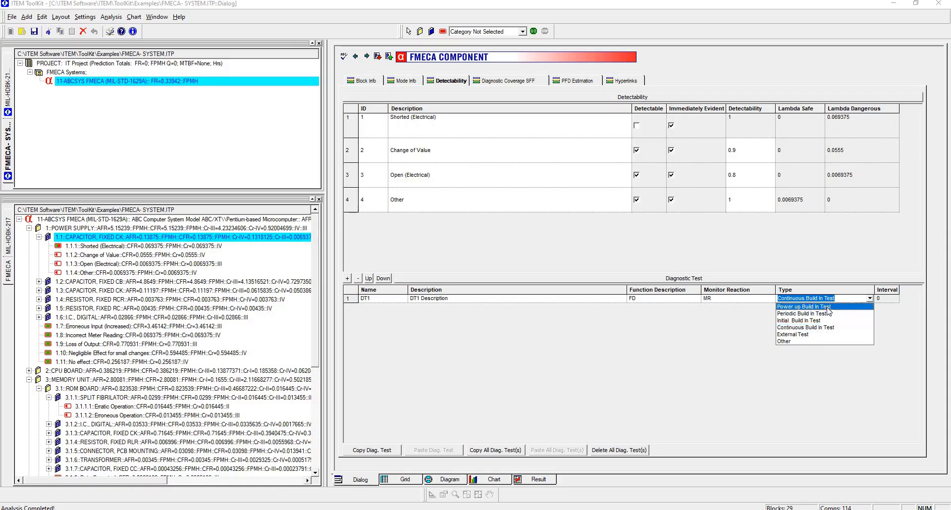
left_click(828, 307)
left_click(892, 301)
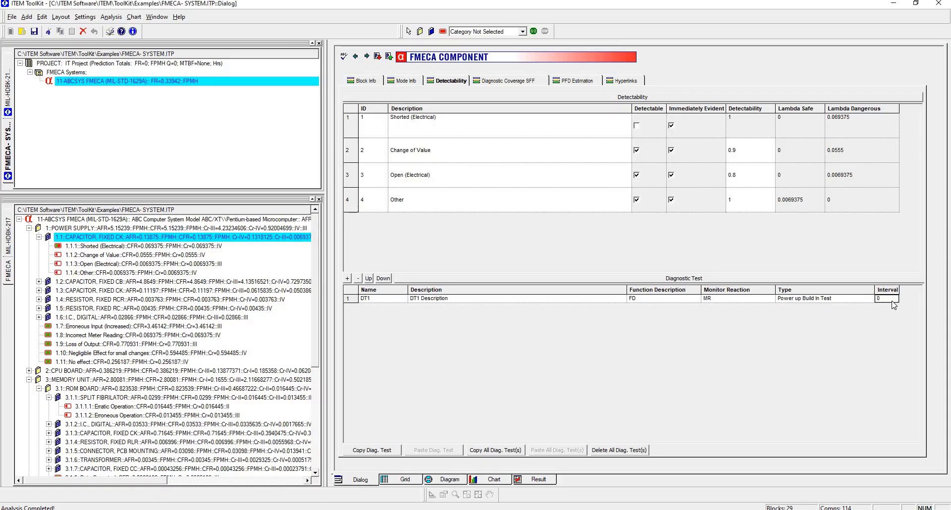
type("10")
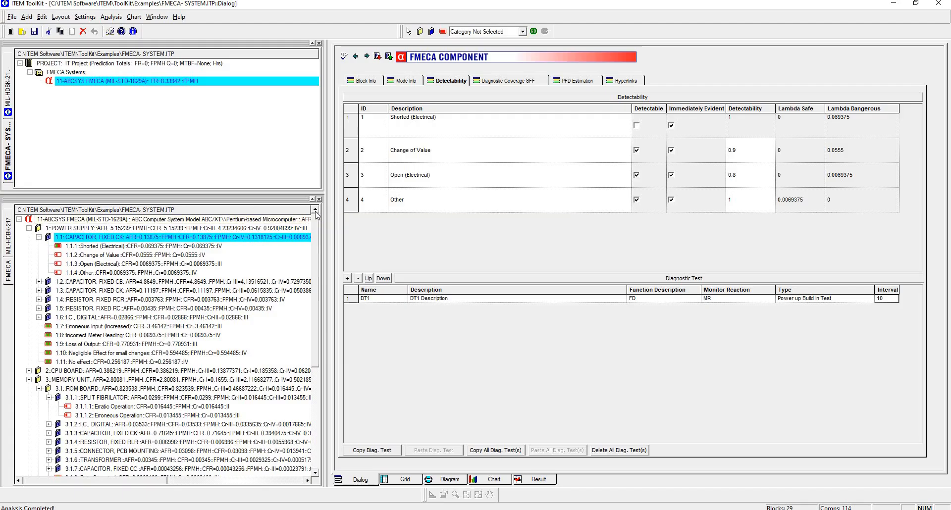
- Select the top-level FMECA system and review its failure modes and detectability pages
left_click(147, 234)
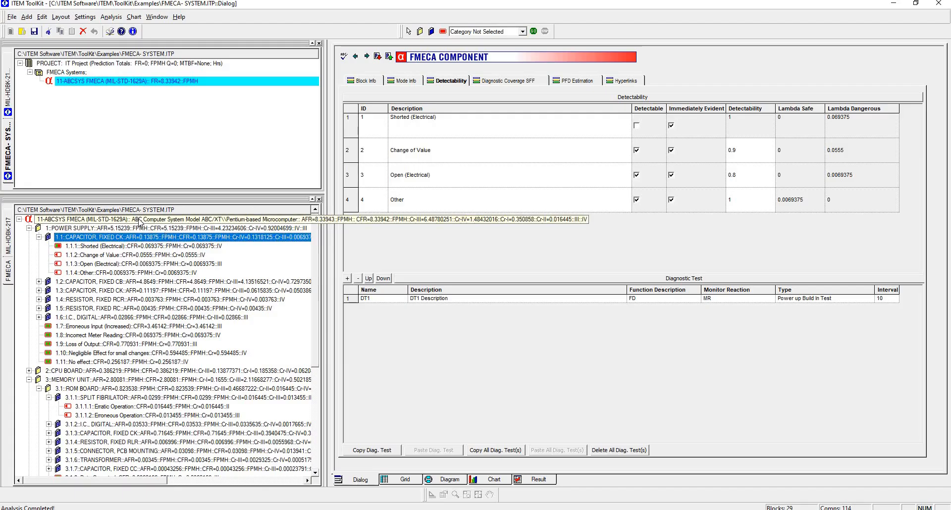
left_click(139, 222)
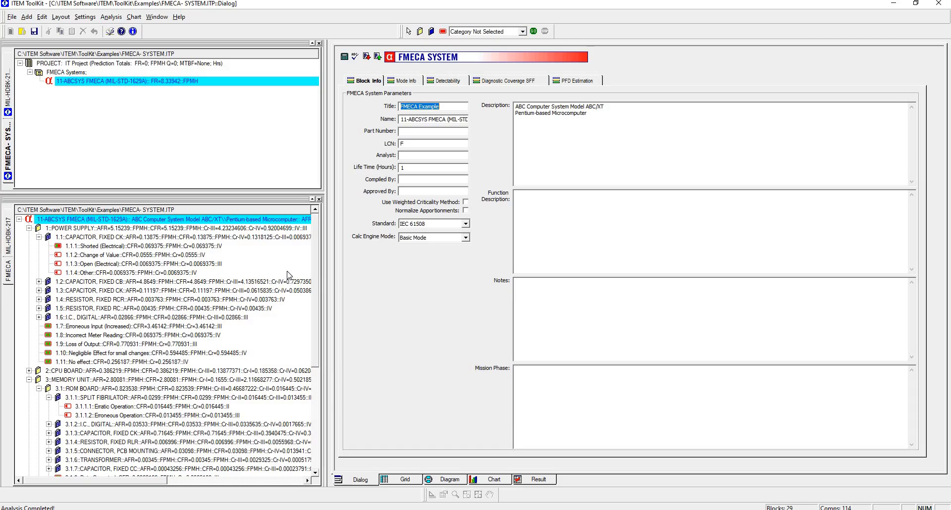
left_click(405, 80)
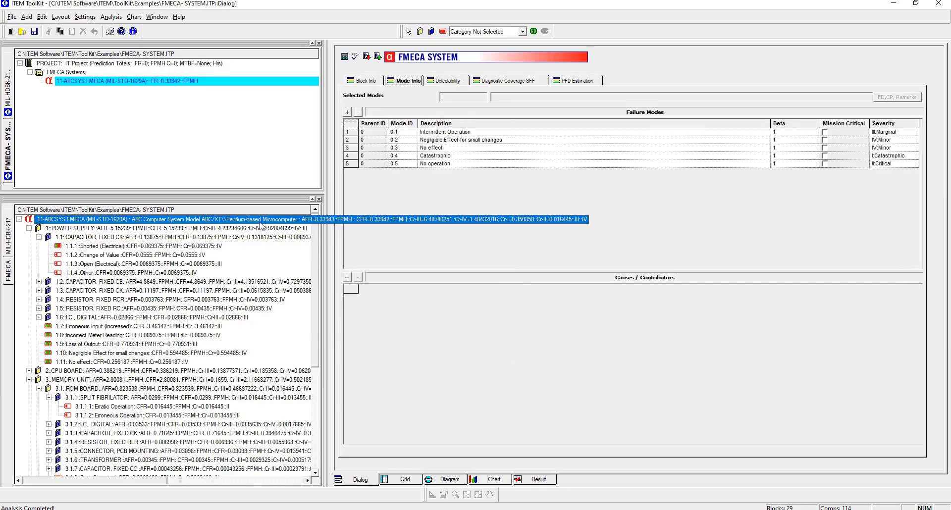
left_click(451, 82)
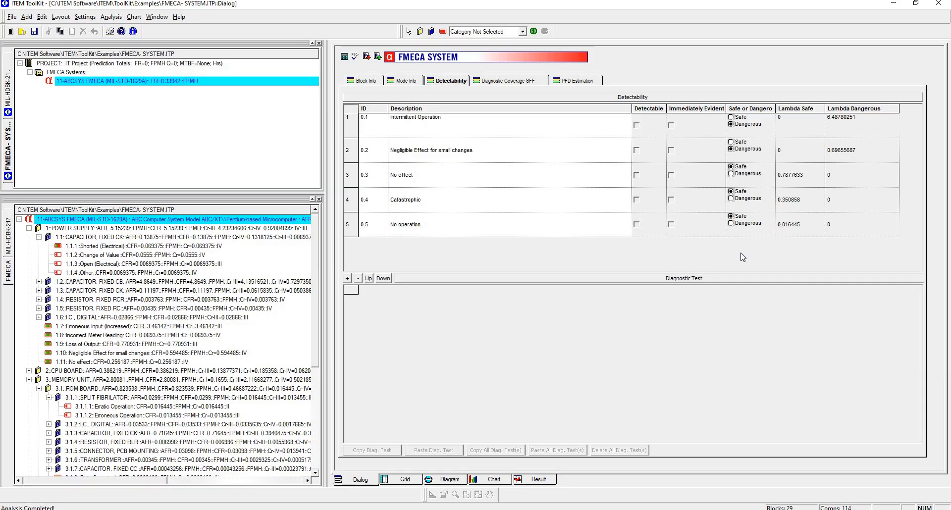
- Rerun the FMECA analysis for the system and acknowledge completion
left_click(534, 31)
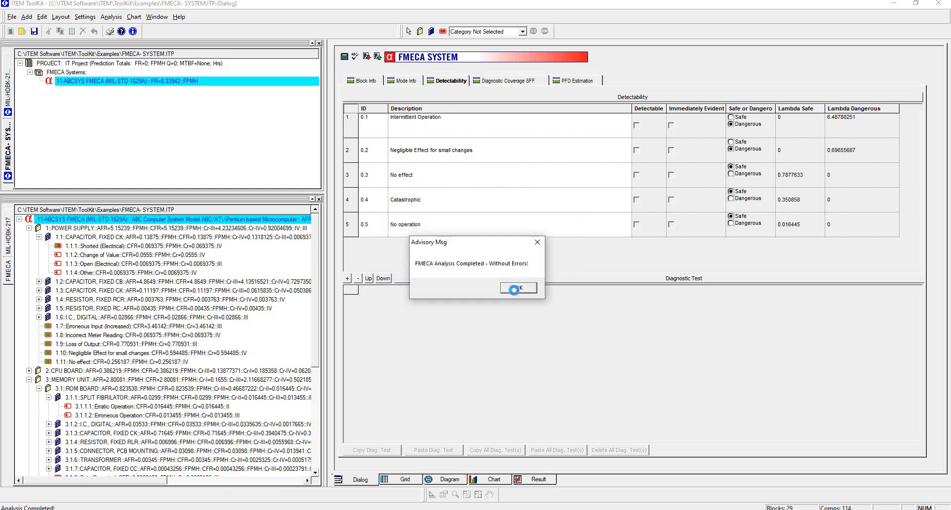
left_click(518, 289)
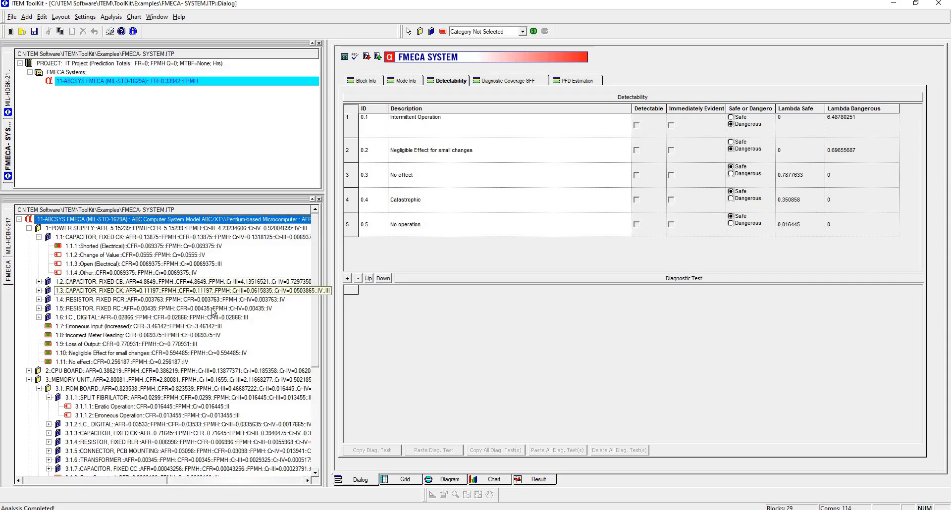
- Review the system's Diagnostic Coverage SFF and PFD Estimation results
left_click(515, 85)
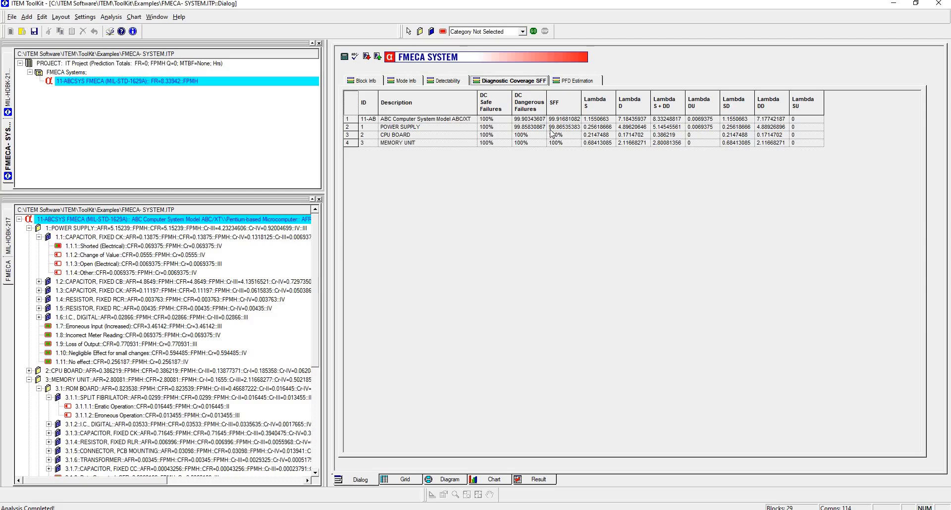
left_click(586, 81)
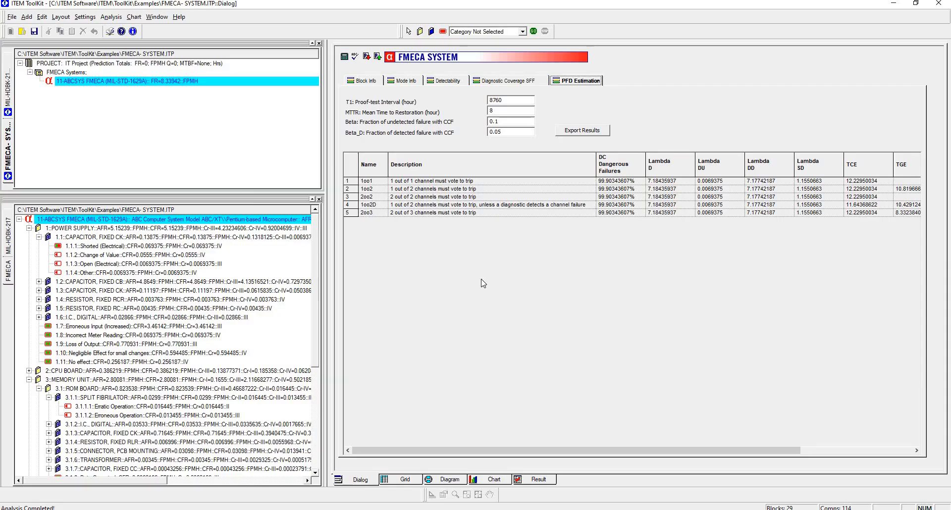
- Set the FMECA system's standard to ISO 26262 in its block info
left_click(227, 223)
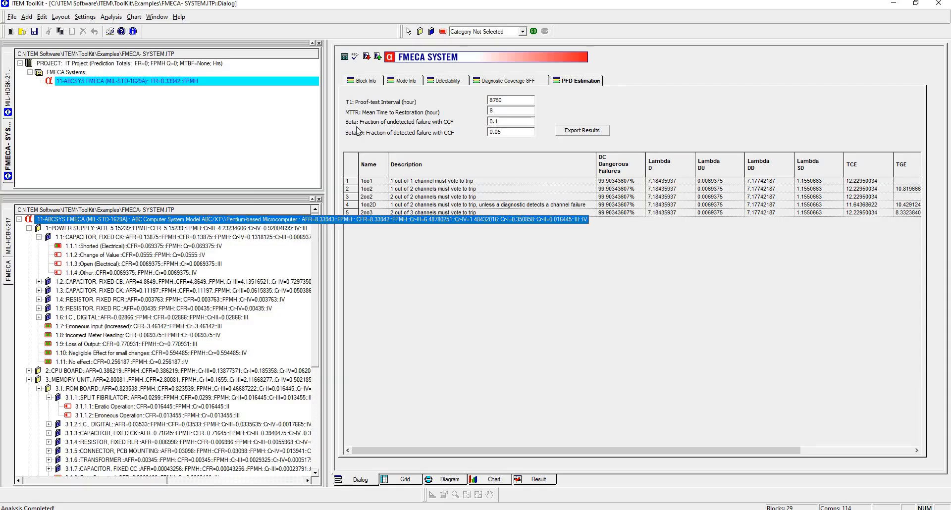
left_click(367, 81)
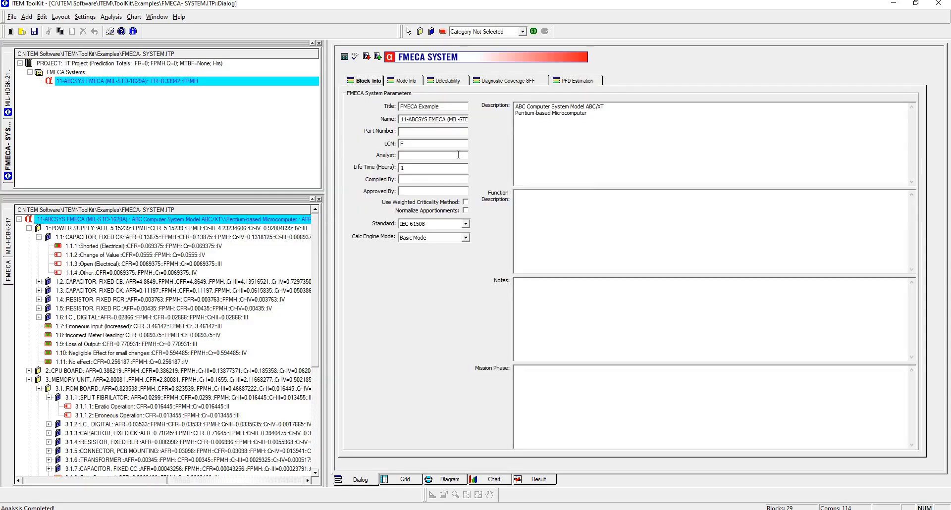
left_click(466, 225)
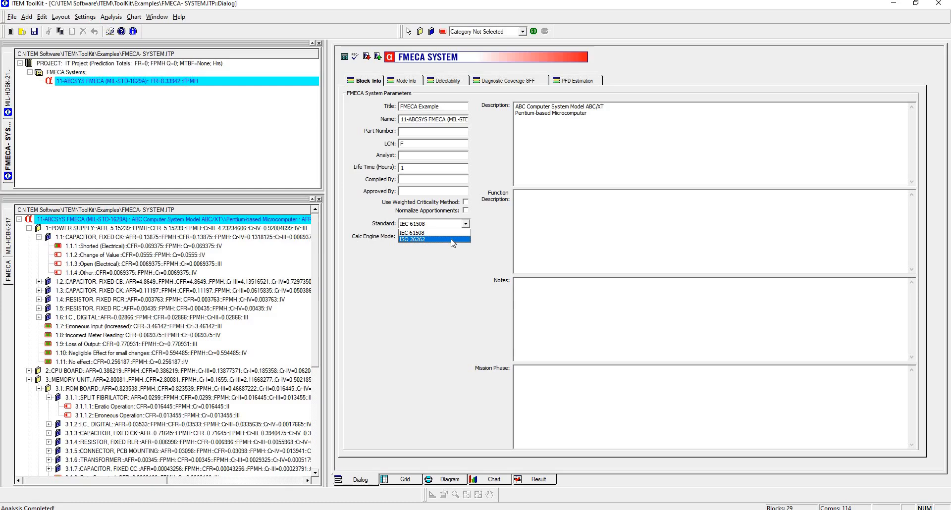
left_click(452, 240)
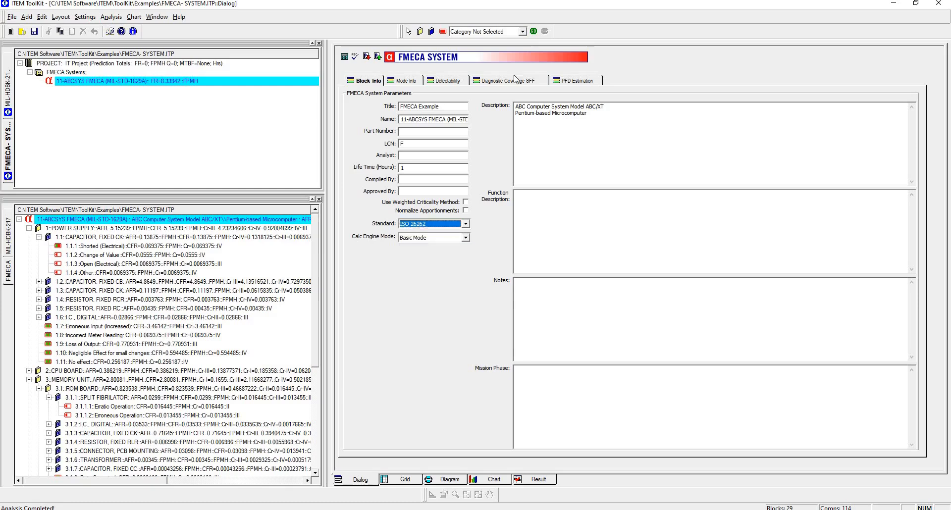
- Run the FMECA analysis again and acknowledge the completion message
left_click(533, 31)
left_click(511, 289)
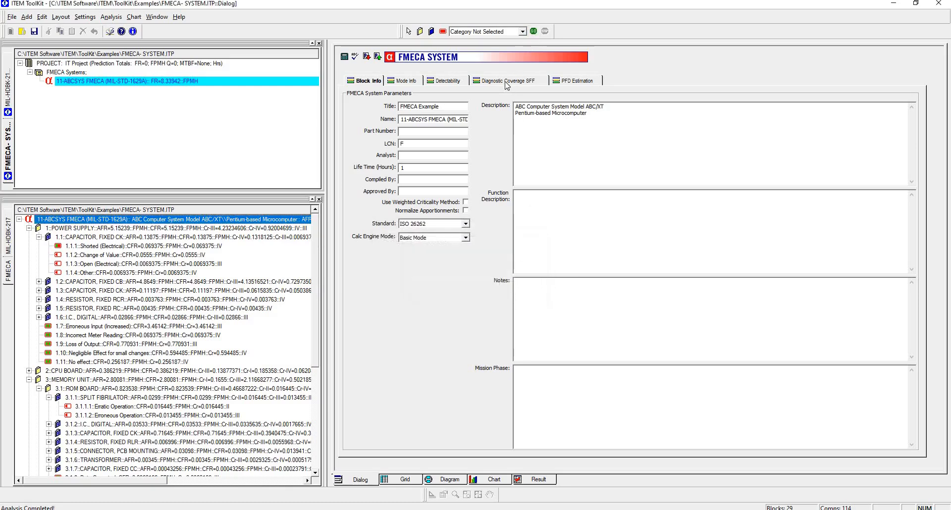